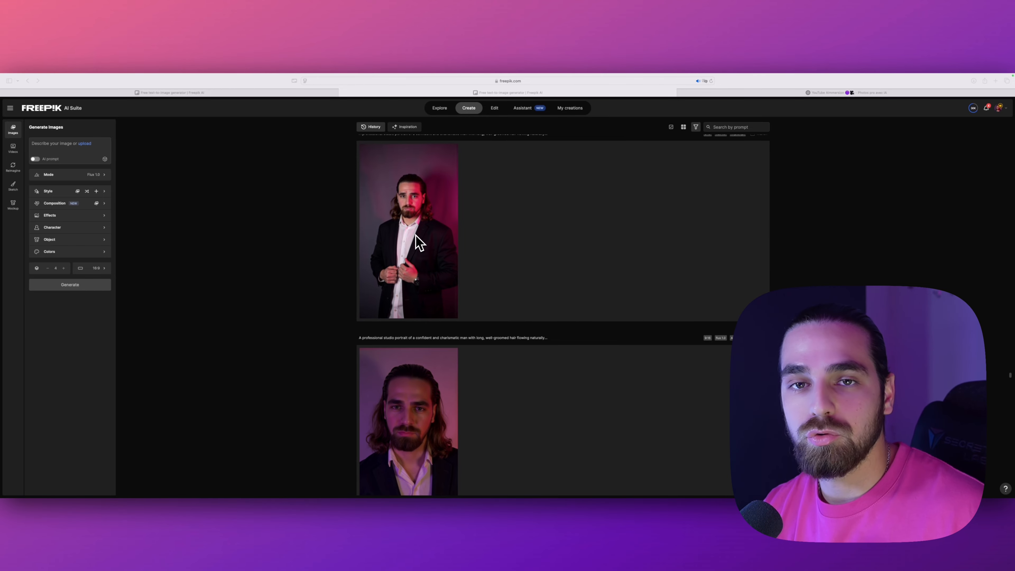
Step: Browse the character library and choose the custom character of the long-haired man in a black top for the image
{"action": "left_click", "coordinate": [998, 108]}
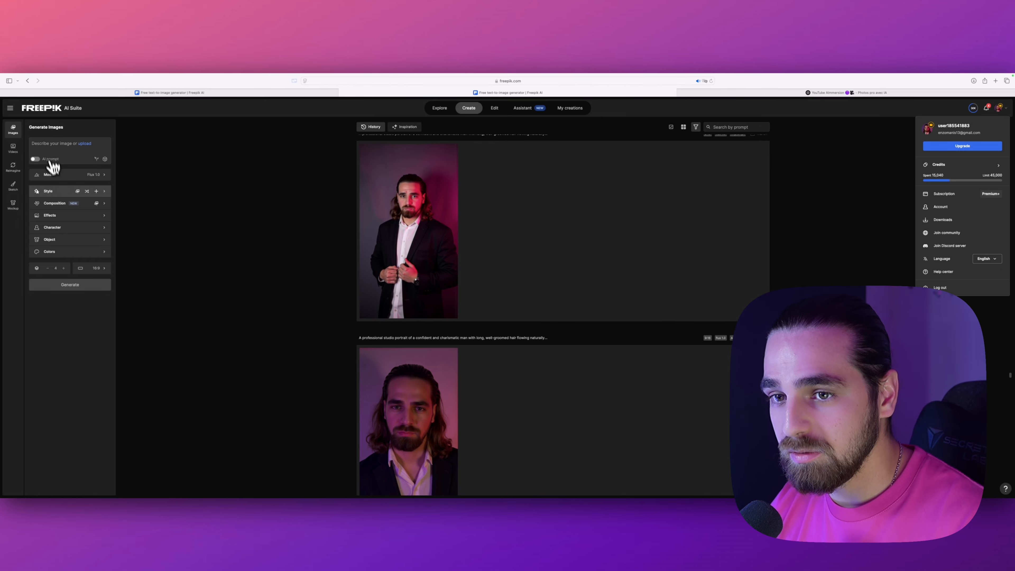
{"action": "left_click", "coordinate": [66, 227]}
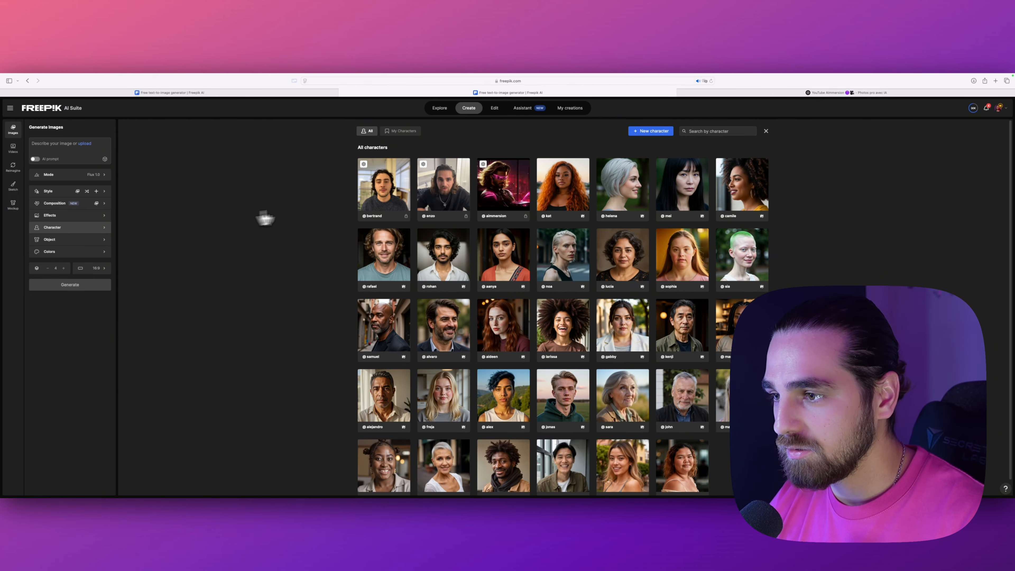
{"action": "scroll", "coordinate": [623, 274], "scroll_direction": "down", "scroll_amount": 1}
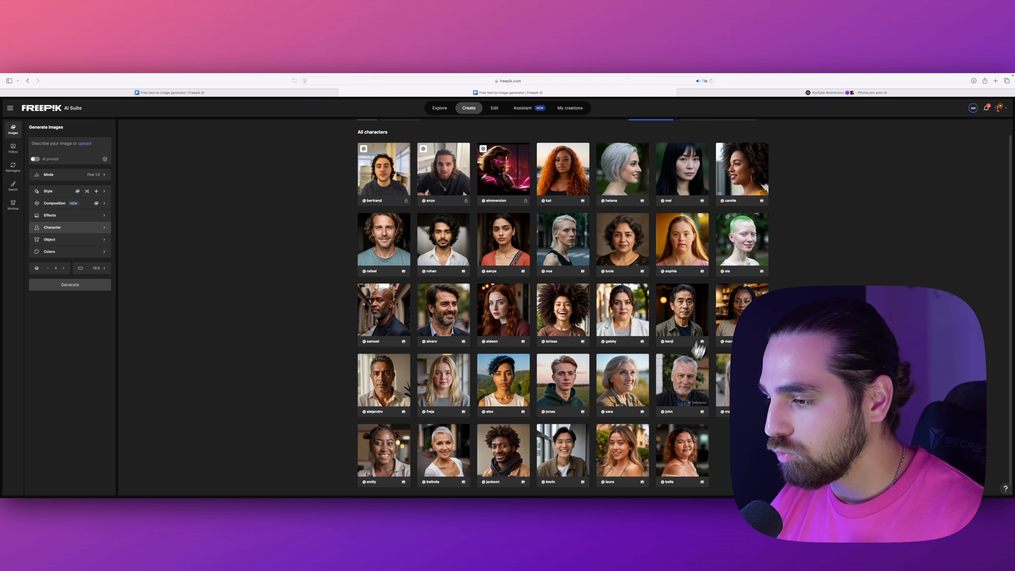
{"action": "scroll", "coordinate": [521, 419], "scroll_direction": "up", "scroll_amount": 1}
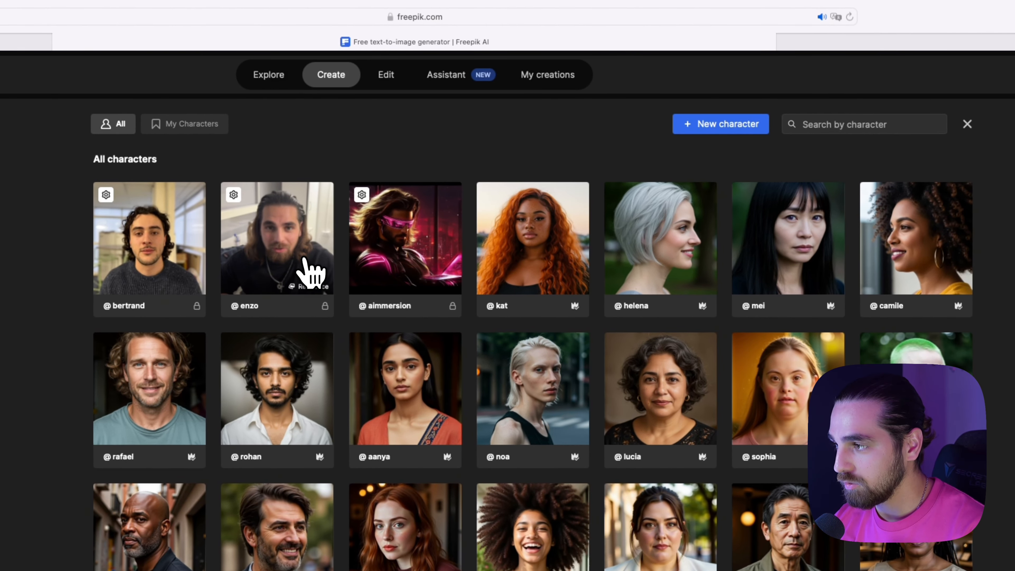
{"action": "left_click", "coordinate": [305, 260]}
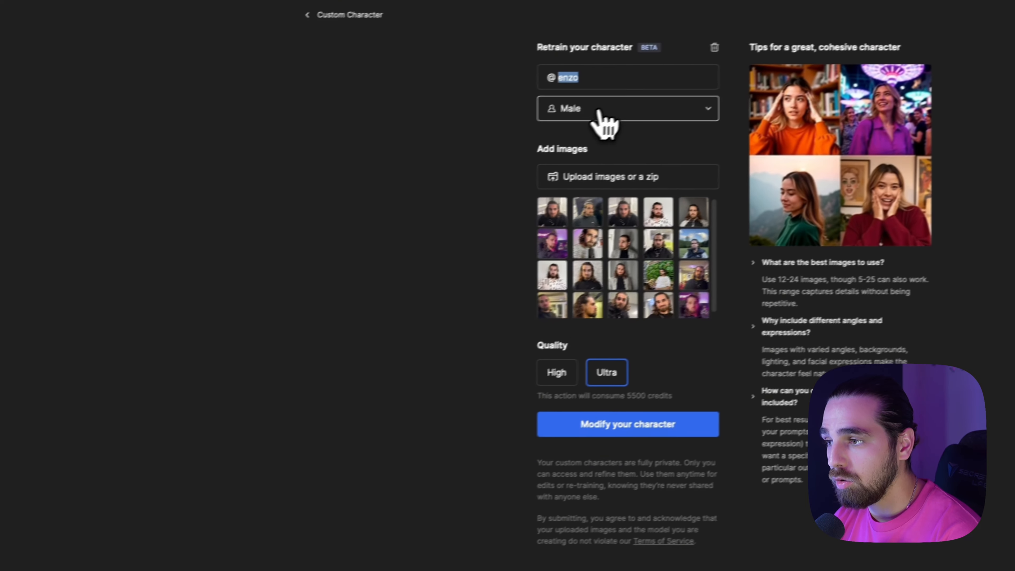
Step: Open the chosen custom character's retraining settings and examine its gender options and uploaded training images
{"action": "left_click", "coordinate": [274, 191]}
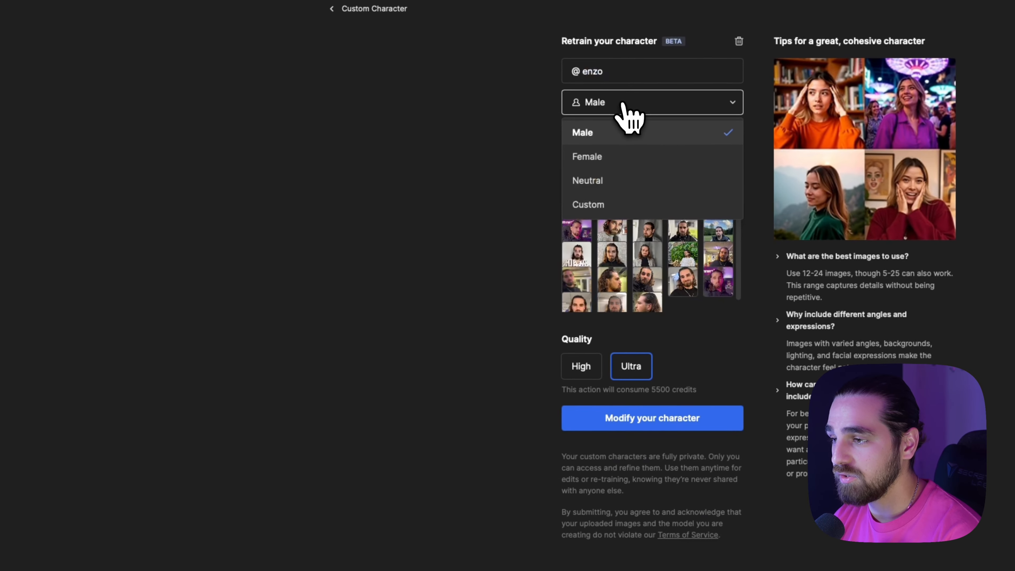
{"action": "left_click", "coordinate": [512, 204]}
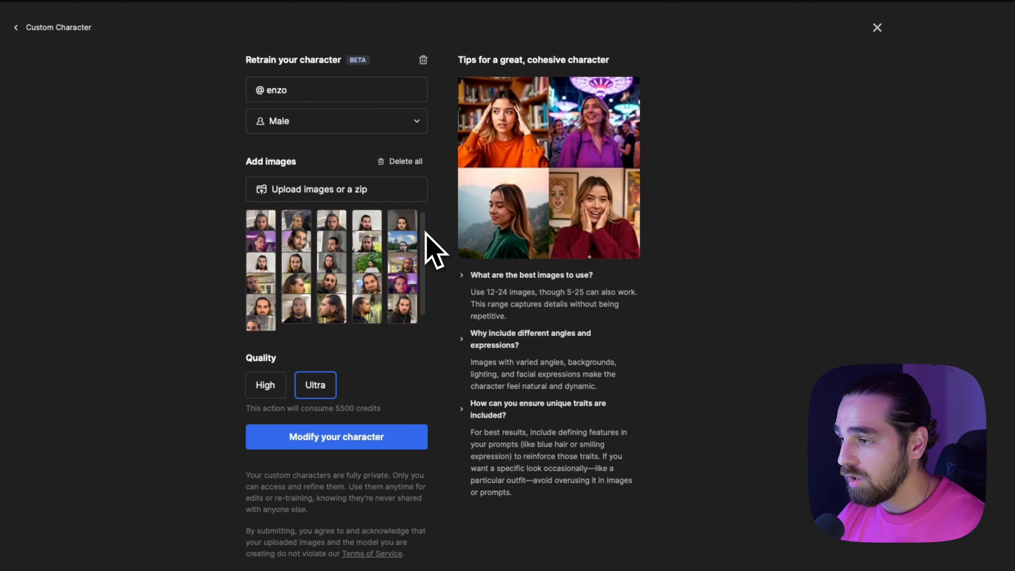
{"action": "left_click_drag", "start_coordinate": [424, 230], "coordinate": [422, 293]}
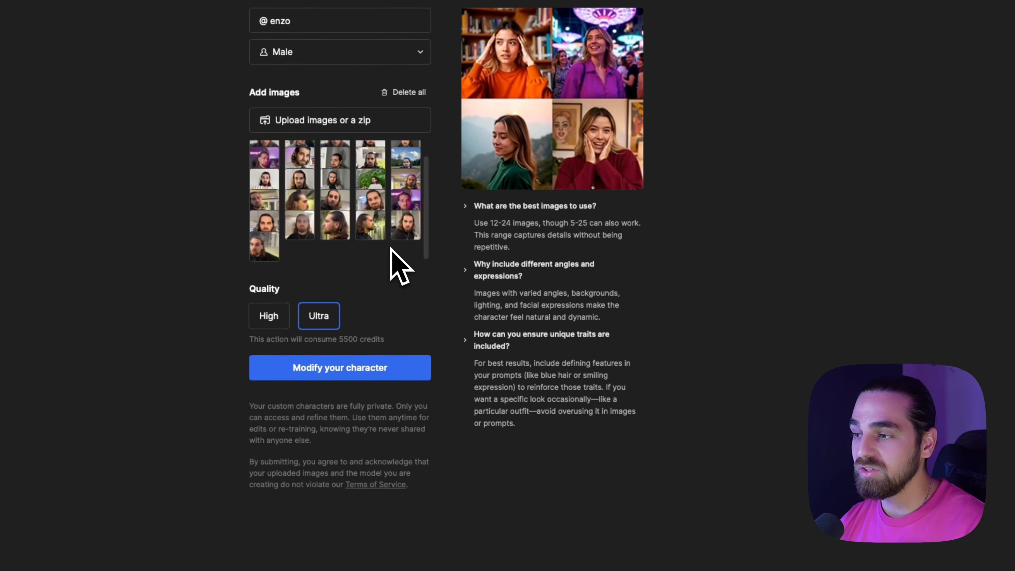
{"action": "scroll", "coordinate": [364, 249], "scroll_direction": "up", "scroll_amount": 1}
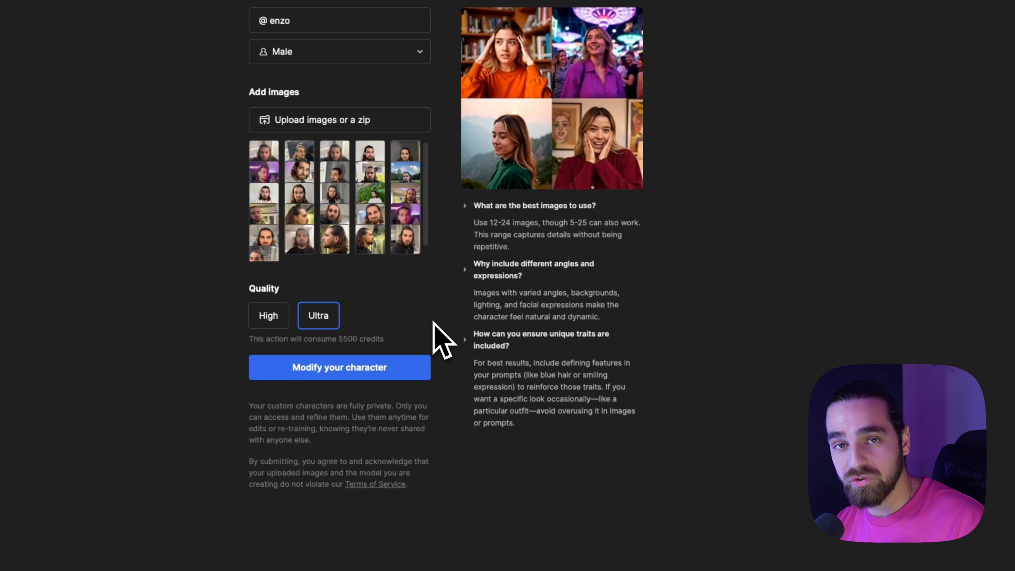
{"action": "scroll", "coordinate": [358, 249], "scroll_direction": "down", "scroll_amount": 1}
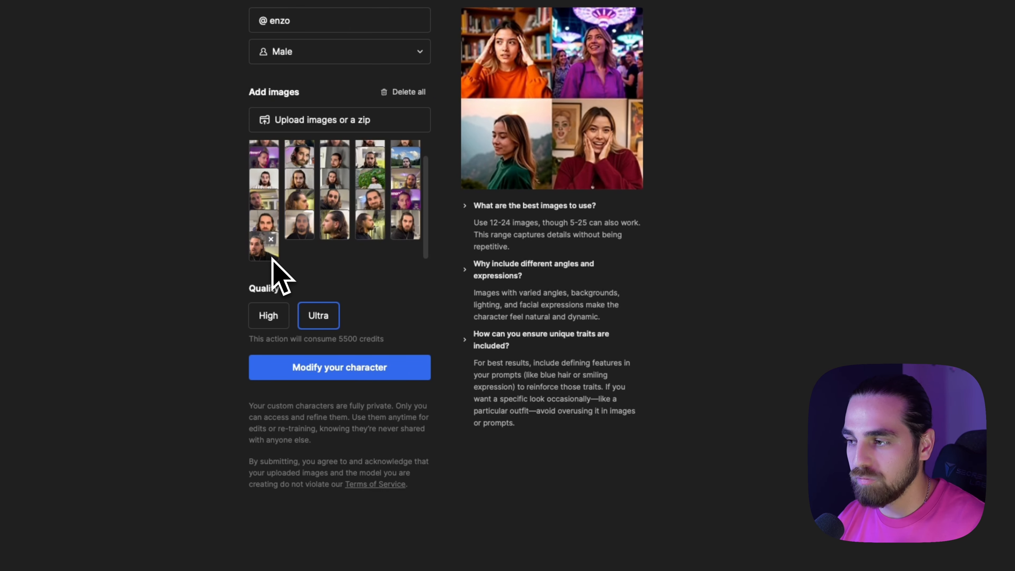
{"action": "scroll", "coordinate": [395, 226], "scroll_direction": "up", "scroll_amount": 1}
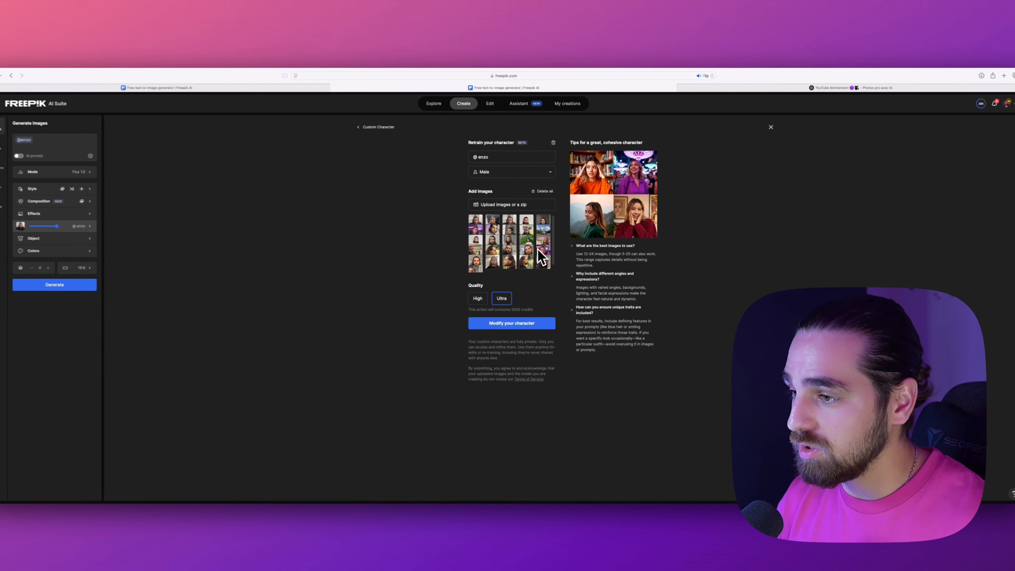
Step: Compare the High and Ultra training qualities for the character and check the account's credits
{"action": "left_click", "coordinate": [483, 298]}
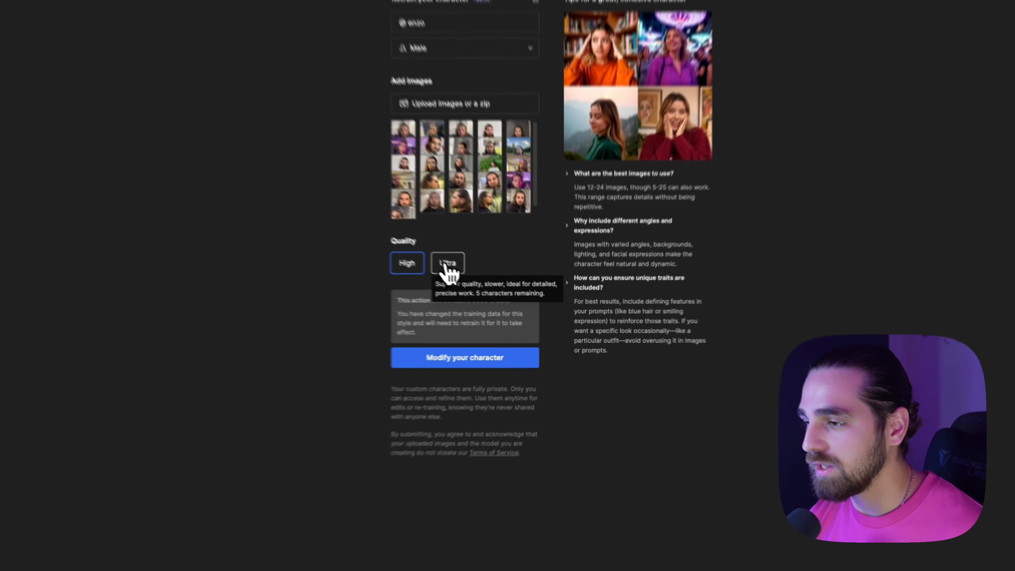
{"action": "left_click", "coordinate": [447, 264]}
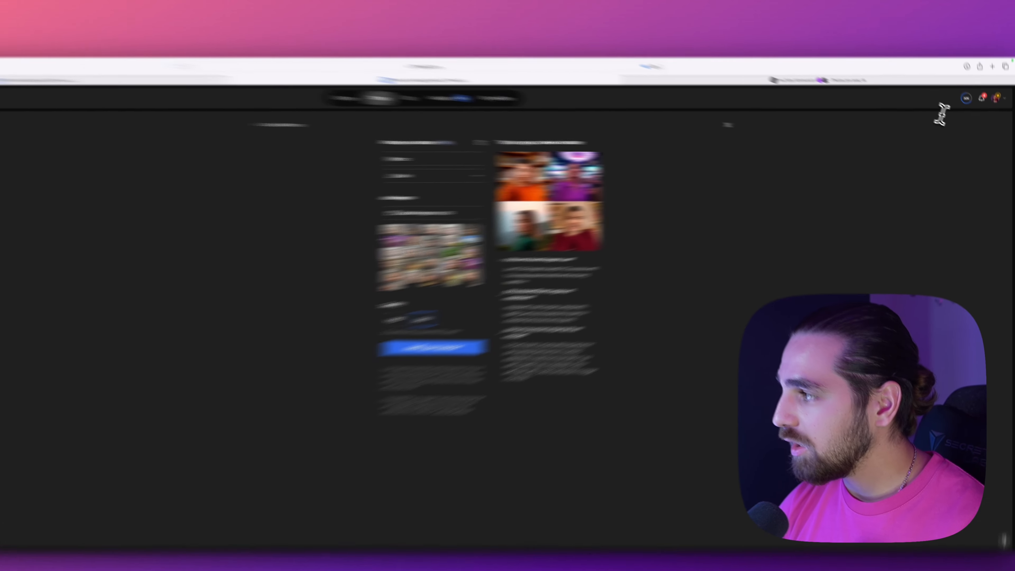
{"action": "left_click", "coordinate": [973, 108]}
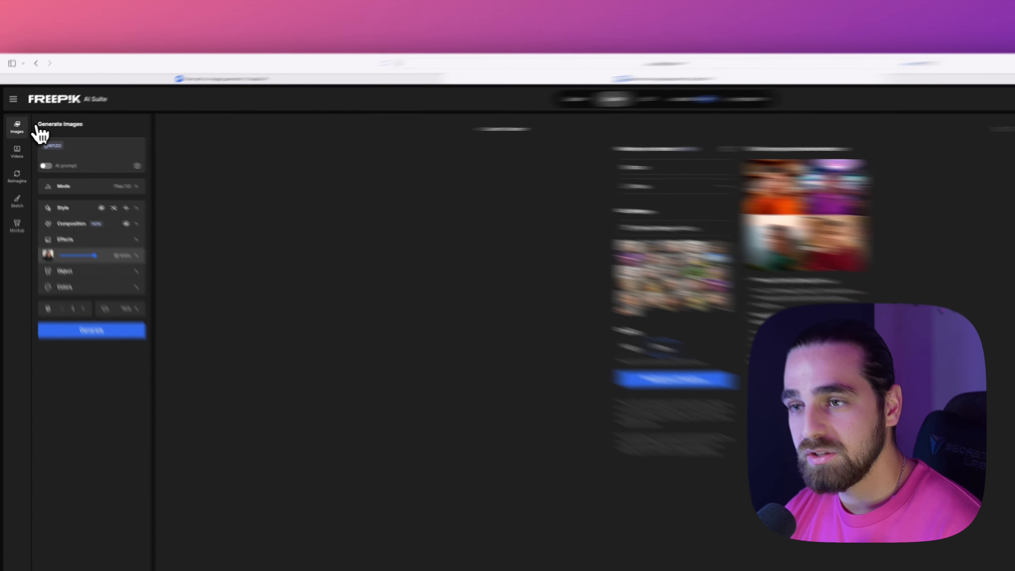
Step: Return to the image prompt and look over the list of available AI Suite tools
{"action": "left_click", "coordinate": [75, 150]}
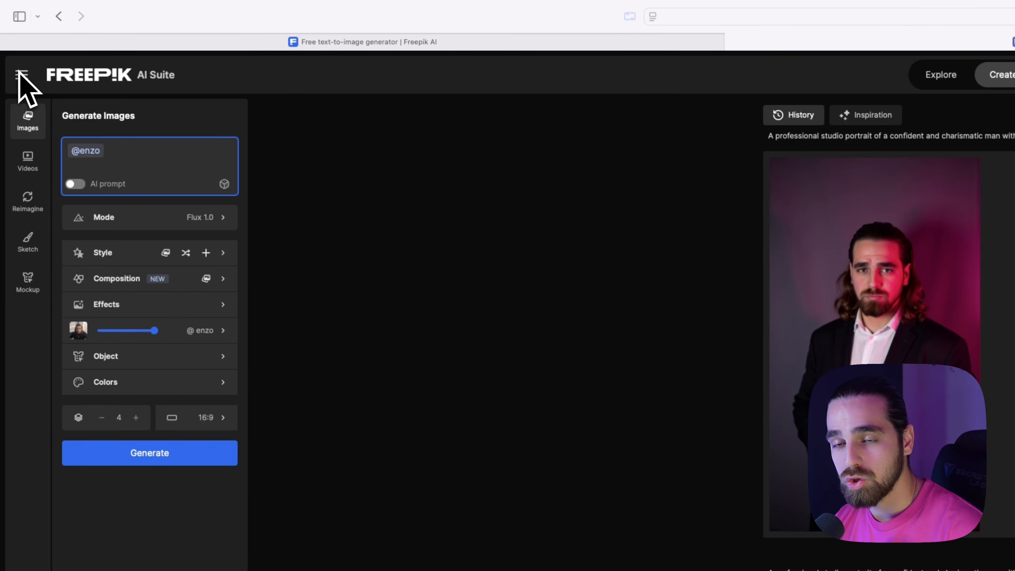
{"action": "left_click", "coordinate": [20, 75]}
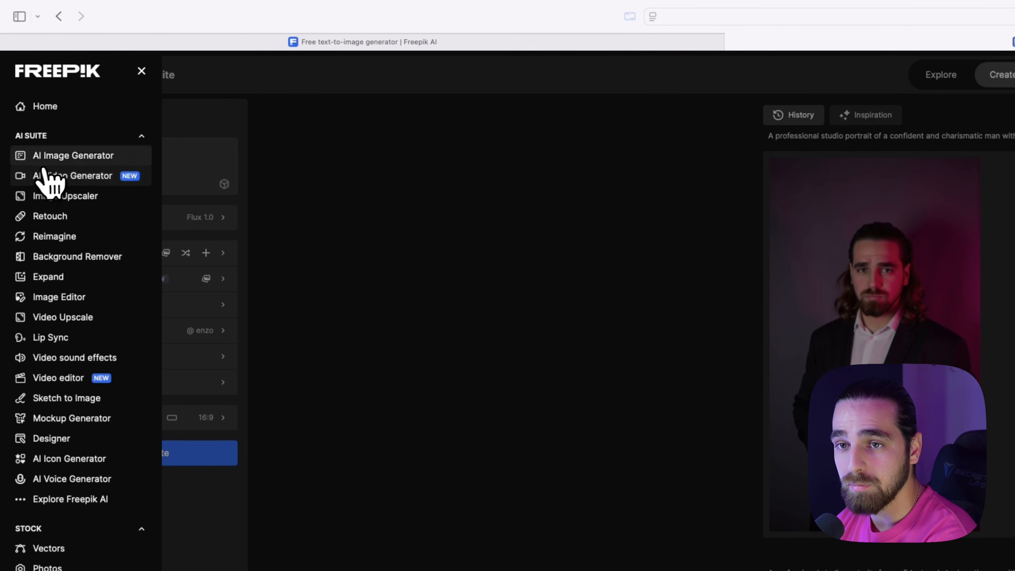
{"action": "left_click", "coordinate": [143, 72]}
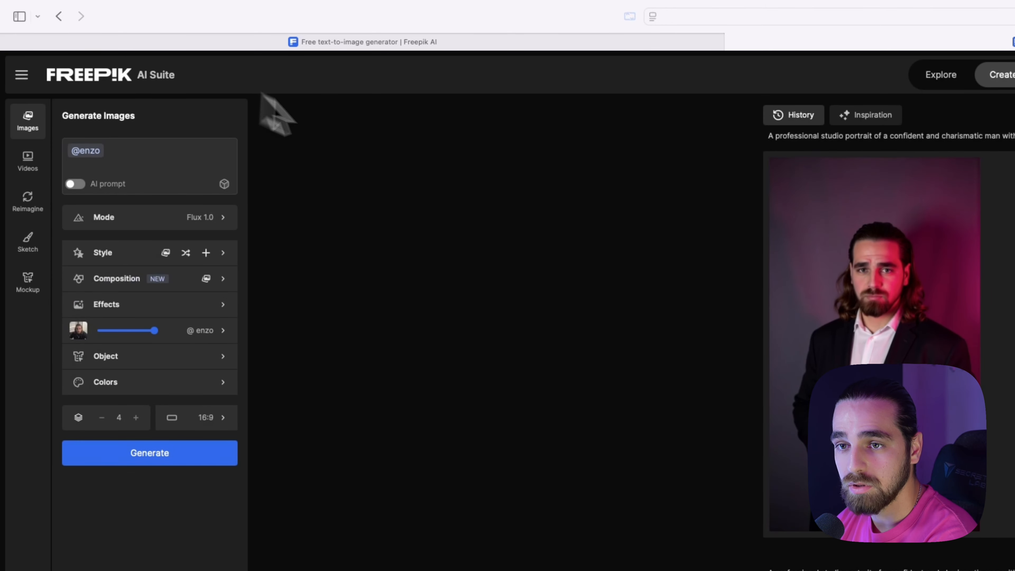
Step: Add the English "A professional studio portrait" prompt after the character tag and set the aspect ratio to 9:16
{"action": "left_click", "coordinate": [151, 154]}
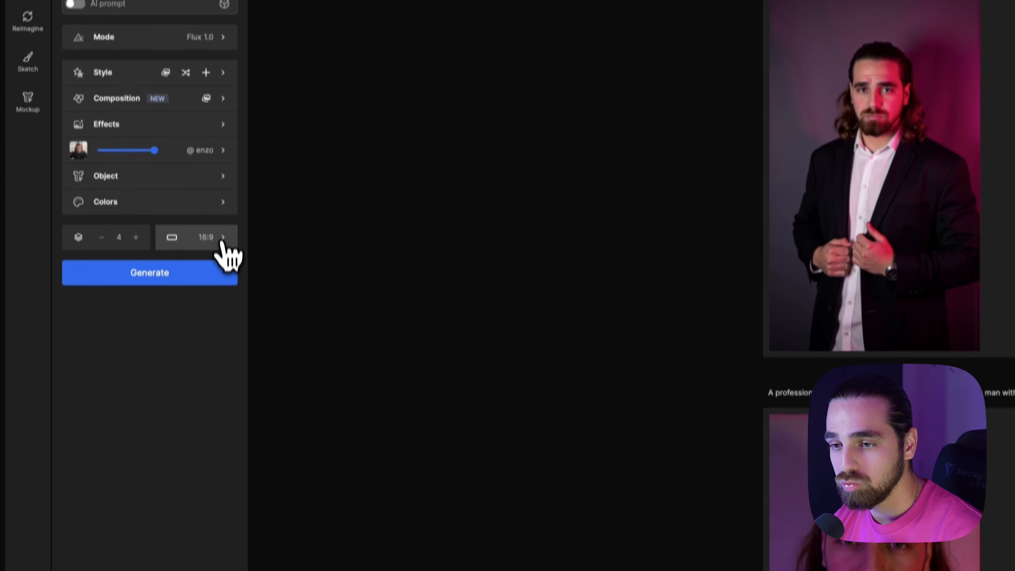
{"action": "left_click", "coordinate": [220, 403]}
{"action": "left_click", "coordinate": [333, 462]}
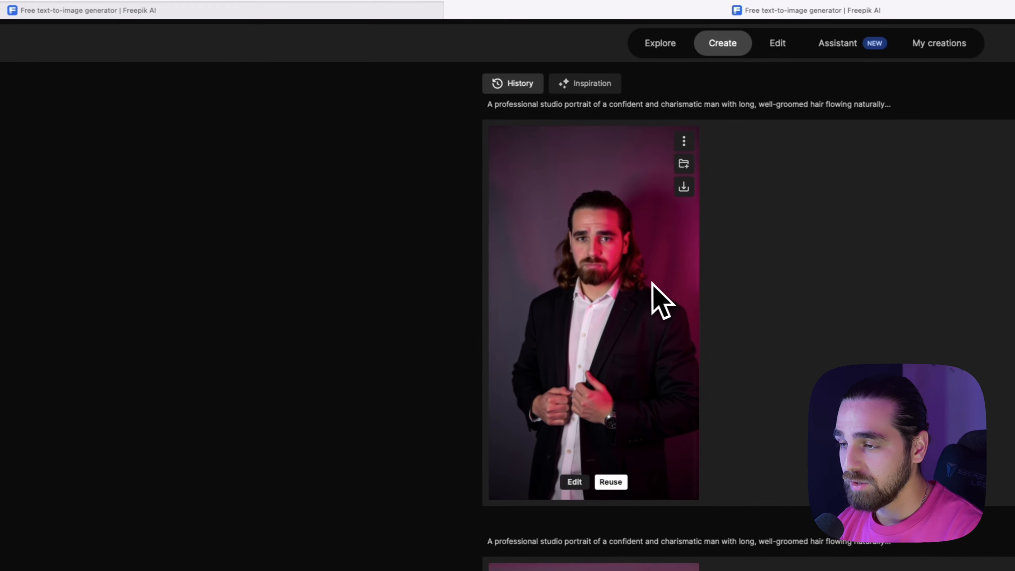
{"action": "scroll", "coordinate": [723, 279], "scroll_direction": "down", "scroll_amount": 8}
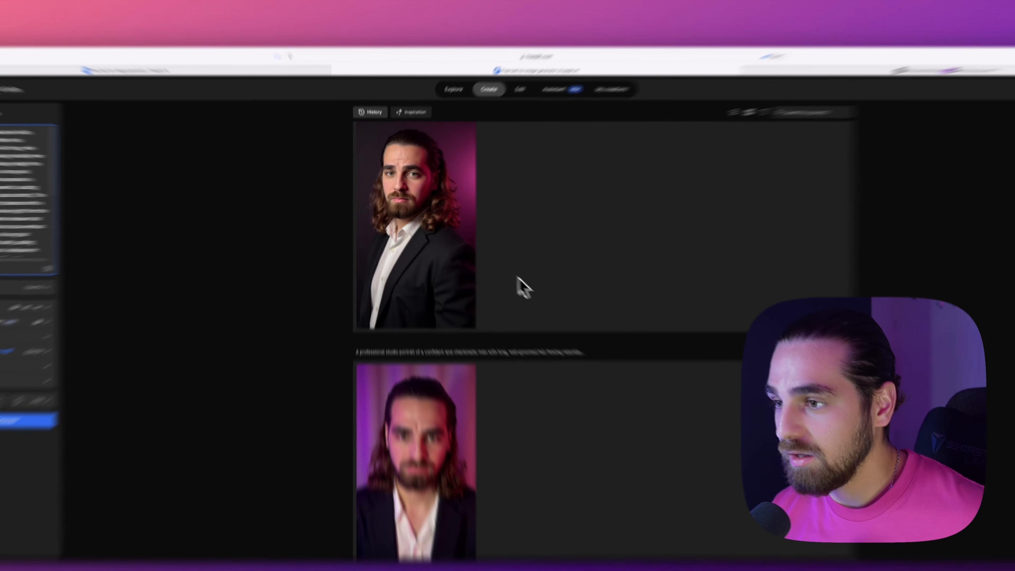
{"action": "mouse_move", "coordinate": [406, 206]}
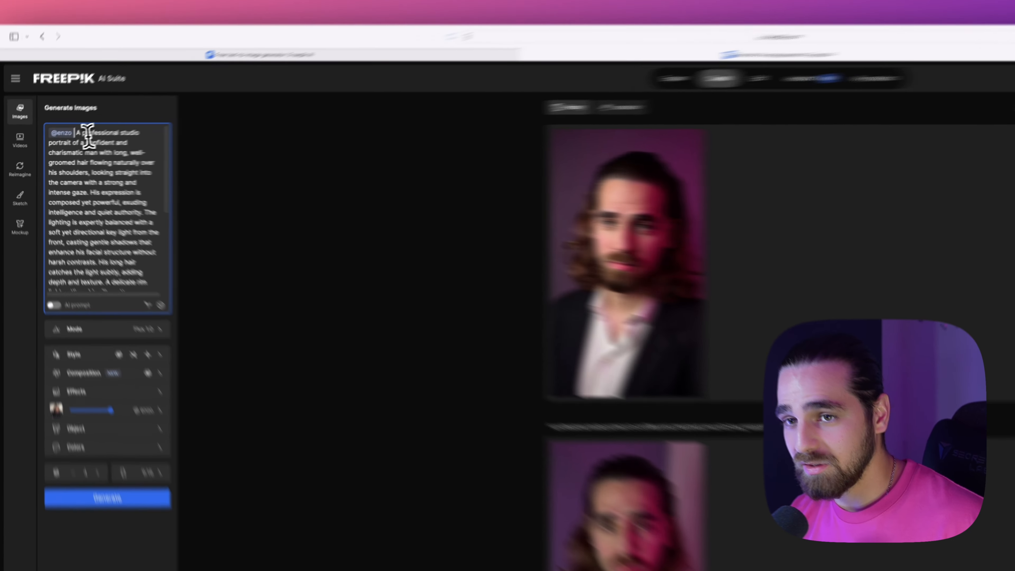
Step: Replace the prompt text after the character tag with the French template beginning "Portrait en studio professionnel"
{"action": "left_click", "coordinate": [48, 144]}
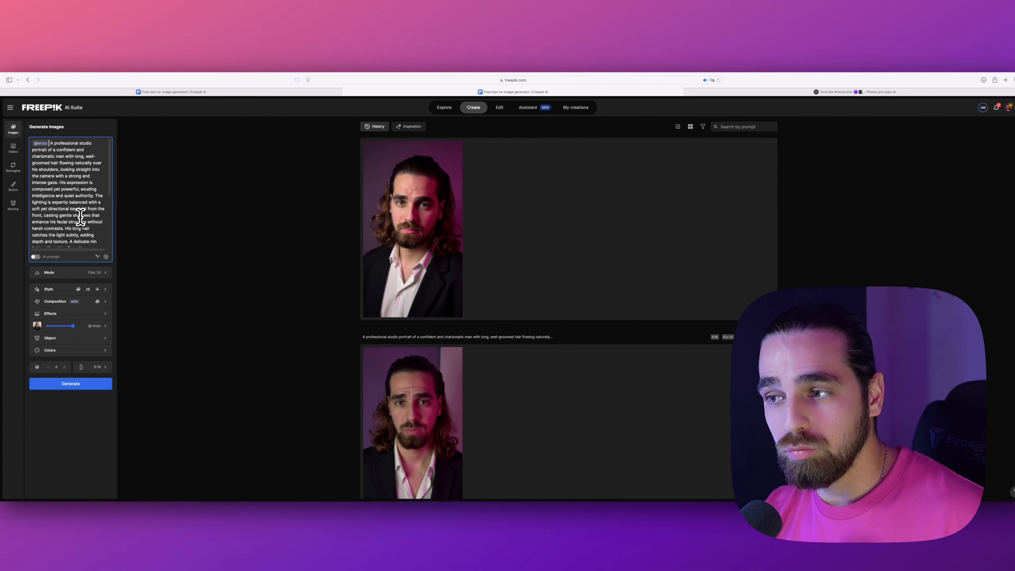
{"action": "key", "text": "super+a"}
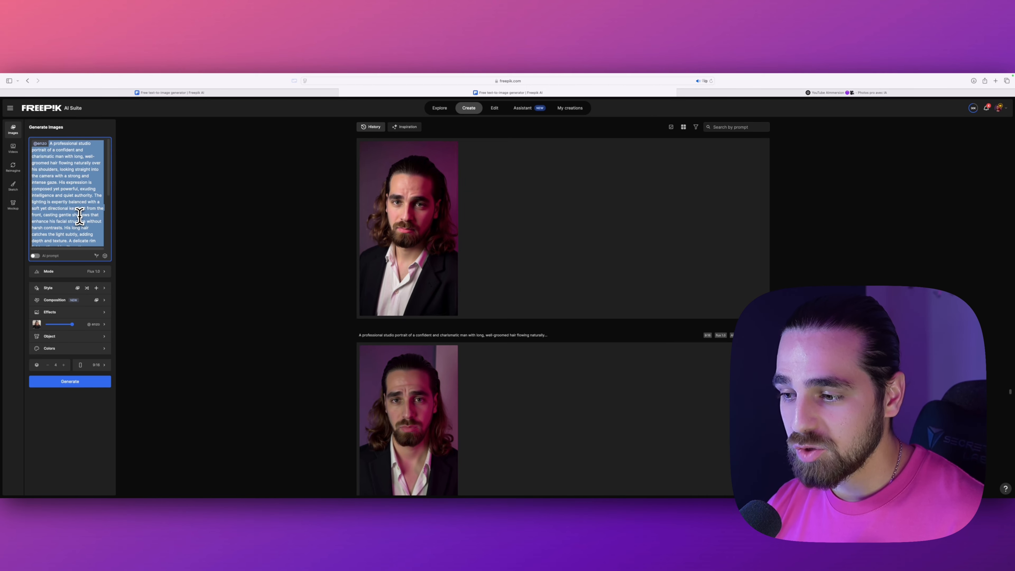
{"action": "left_click", "coordinate": [66, 184]}
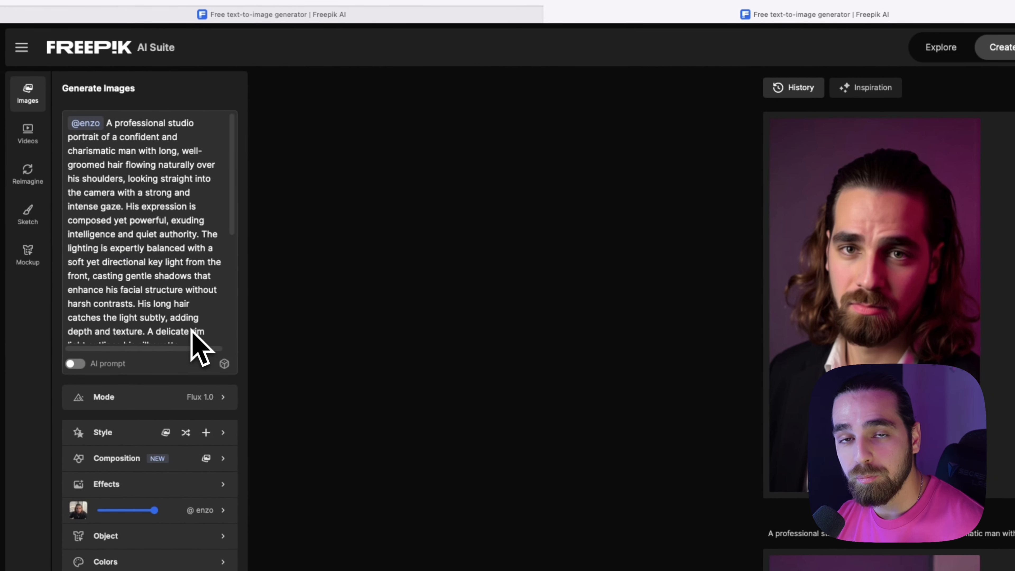
{"action": "left_click_drag", "start_coordinate": [107, 123], "coordinate": [190, 330]}
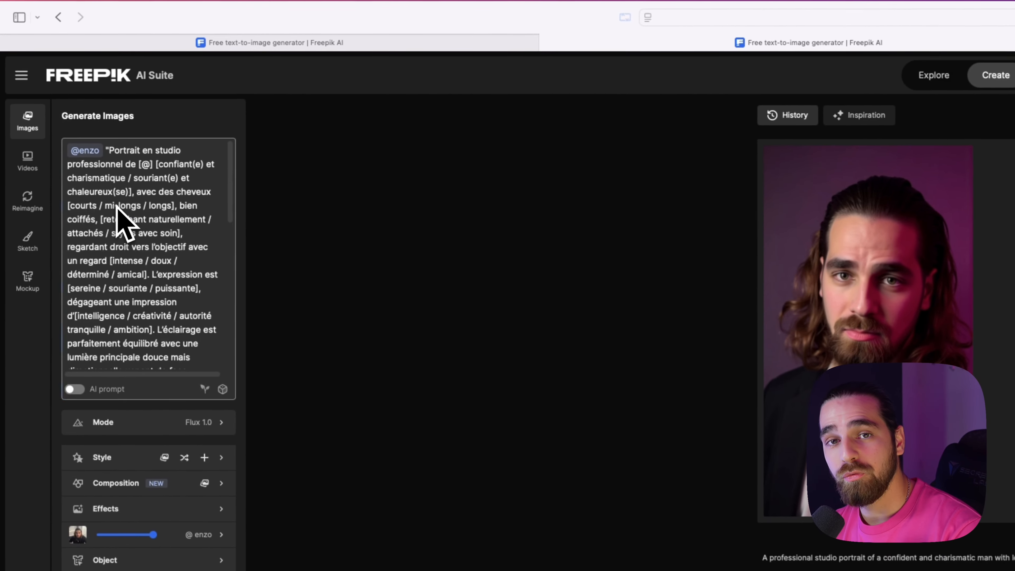
Step: Examine the French template's bracketed choices for gaze, expression, hair, clothing and background gradient
{"action": "left_click", "coordinate": [126, 157]}
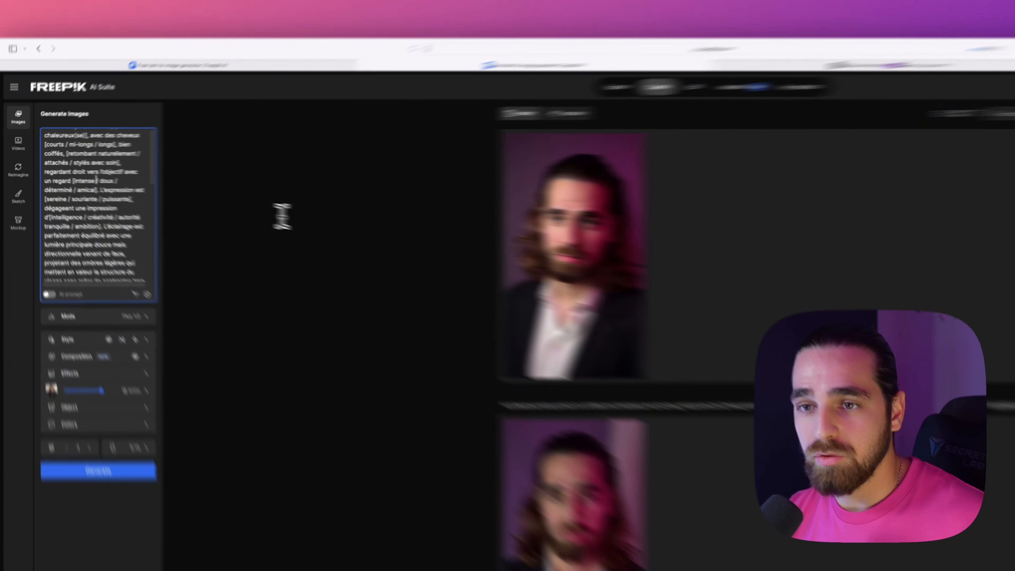
{"action": "left_click", "coordinate": [68, 176]}
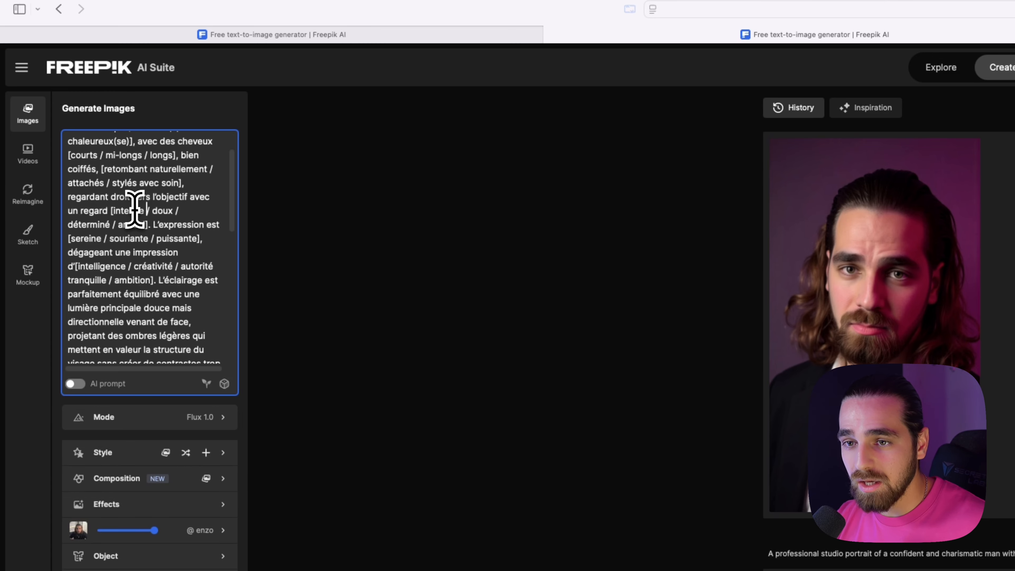
{"action": "scroll", "coordinate": [164, 246], "scroll_direction": "down", "scroll_amount": 2}
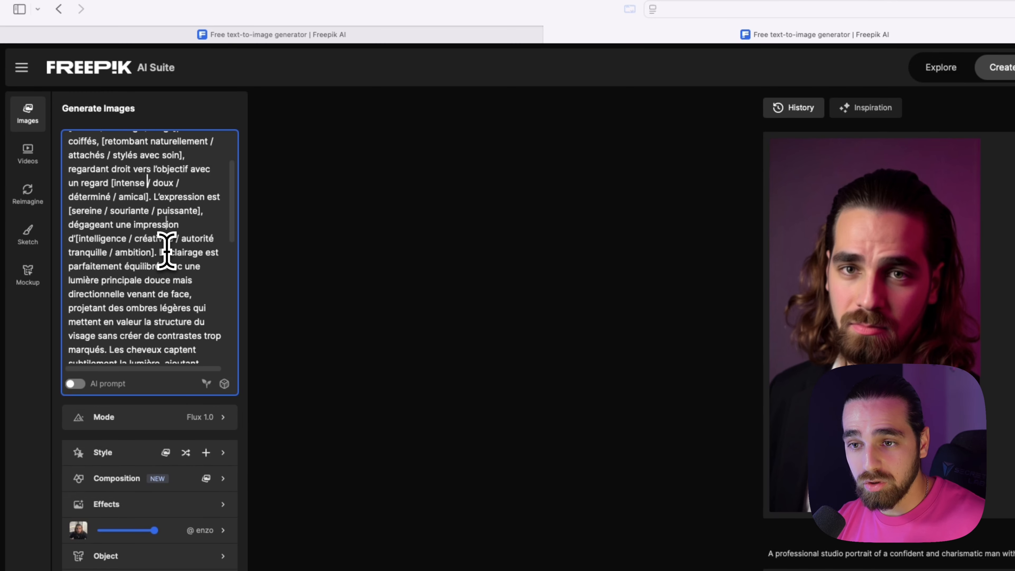
{"action": "scroll", "coordinate": [166, 251], "scroll_direction": "down", "scroll_amount": 2}
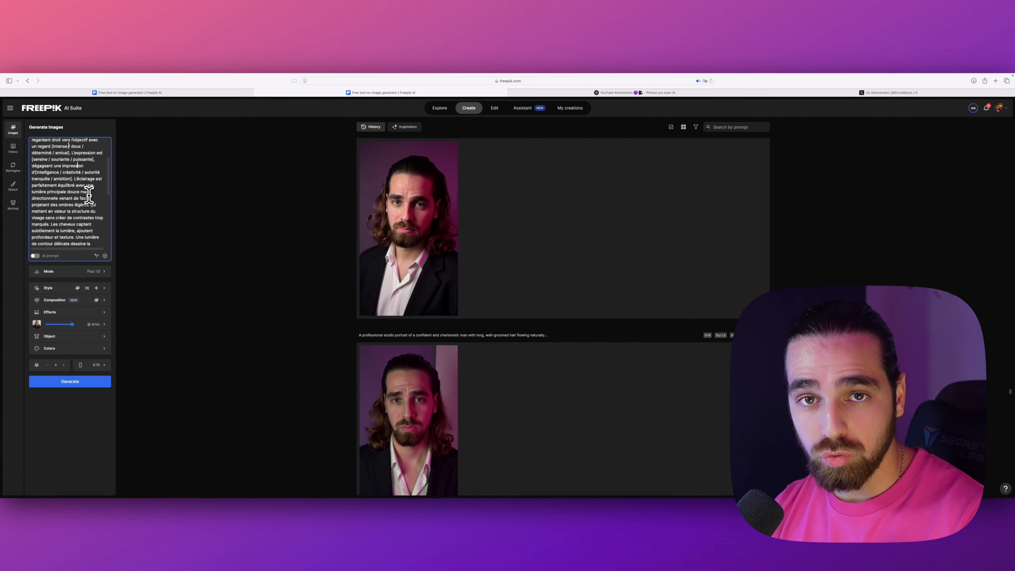
{"action": "scroll", "coordinate": [88, 194], "scroll_direction": "down", "scroll_amount": 5}
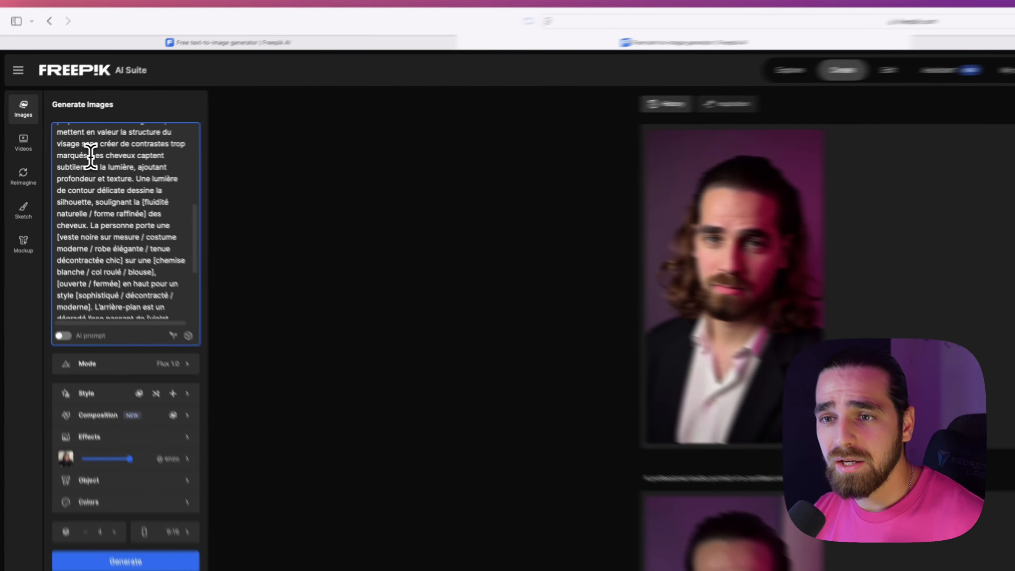
{"action": "left_click_drag", "start_coordinate": [91, 157], "coordinate": [163, 167]}
{"action": "left_click", "coordinate": [165, 168]}
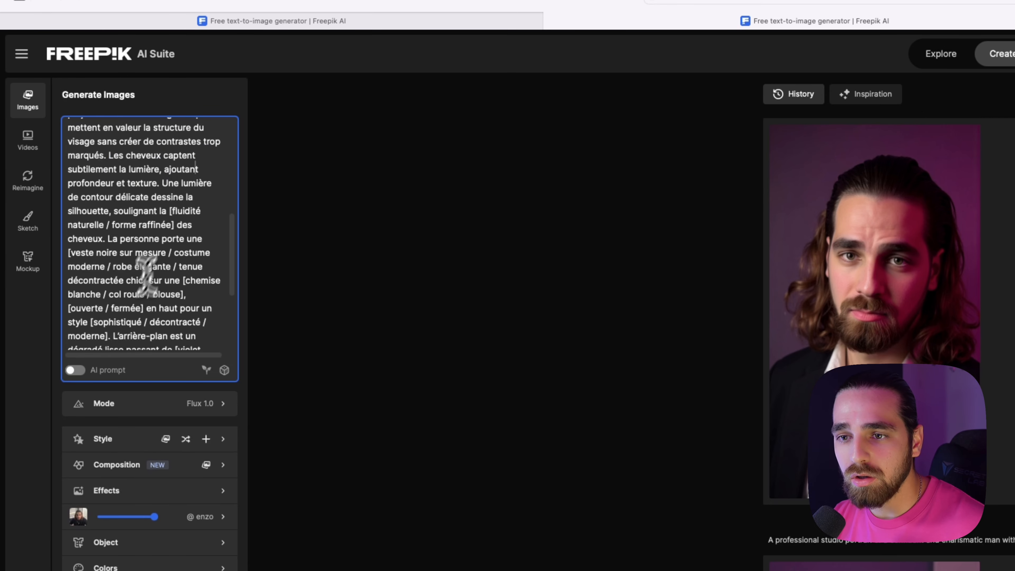
{"action": "scroll", "coordinate": [148, 276], "scroll_direction": "down", "scroll_amount": 1}
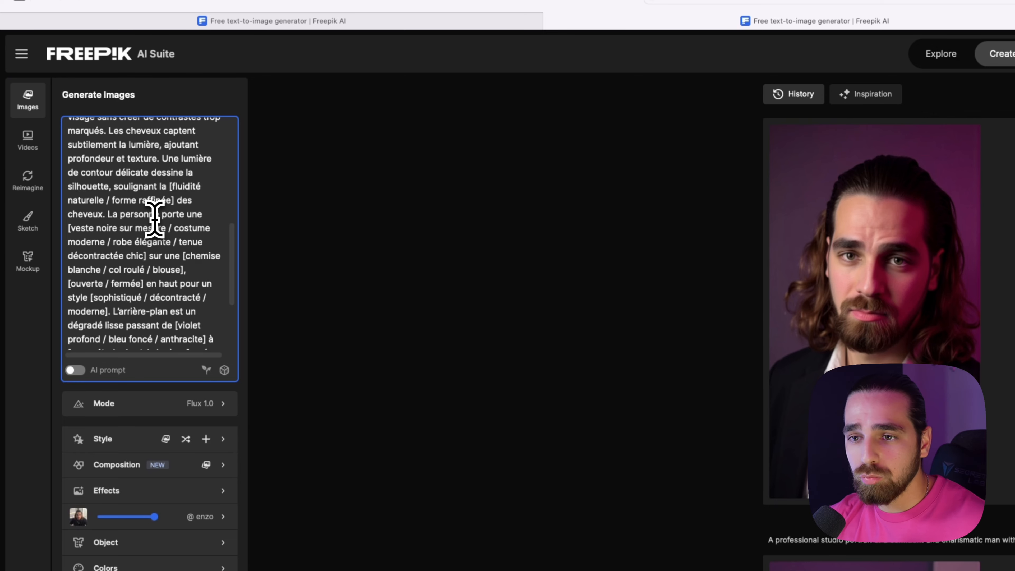
{"action": "scroll", "coordinate": [155, 218], "scroll_direction": "down", "scroll_amount": 3}
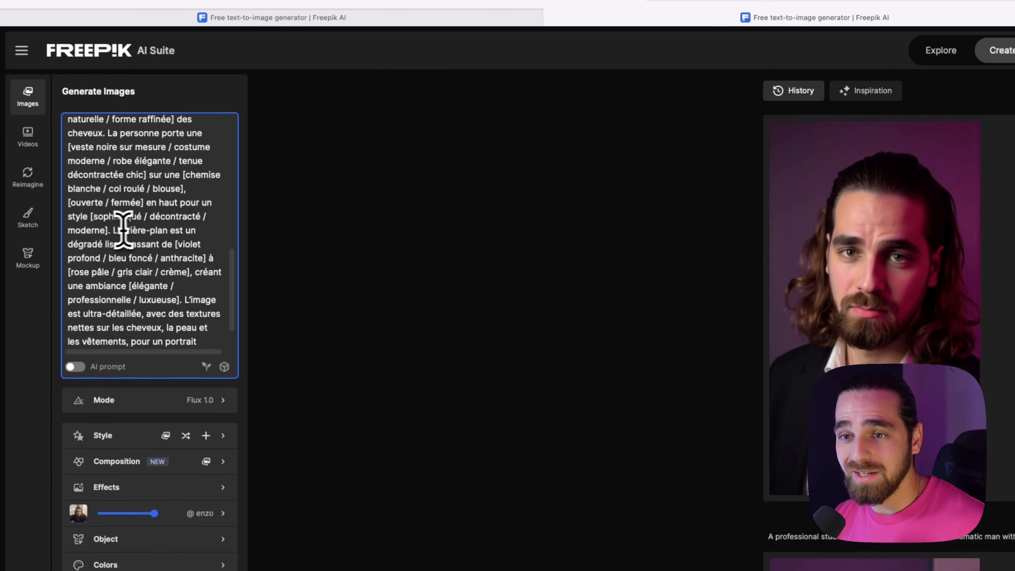
{"action": "left_click_drag", "start_coordinate": [114, 233], "coordinate": [189, 239]}
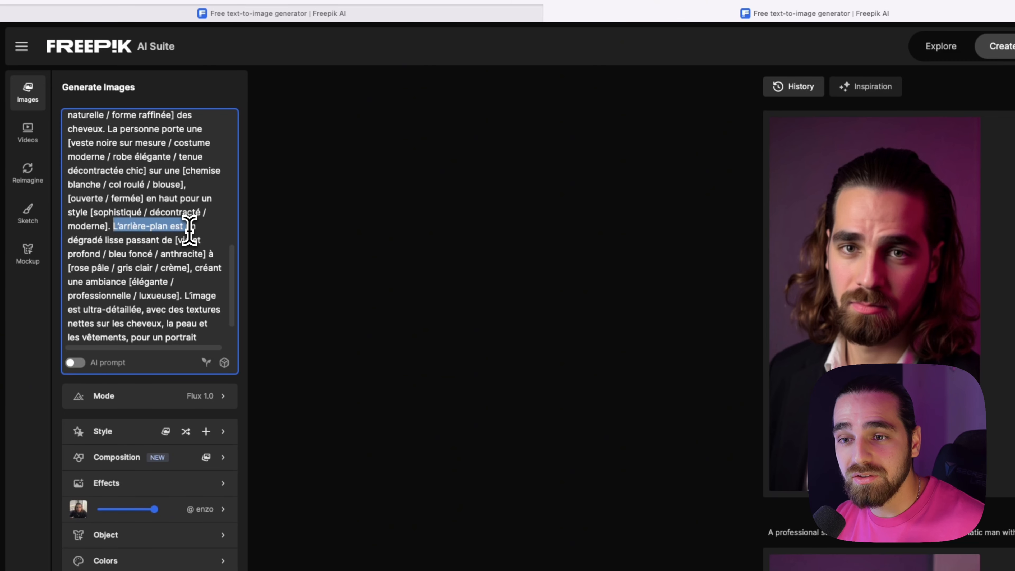
{"action": "left_click_drag", "start_coordinate": [88, 240], "coordinate": [148, 244]}
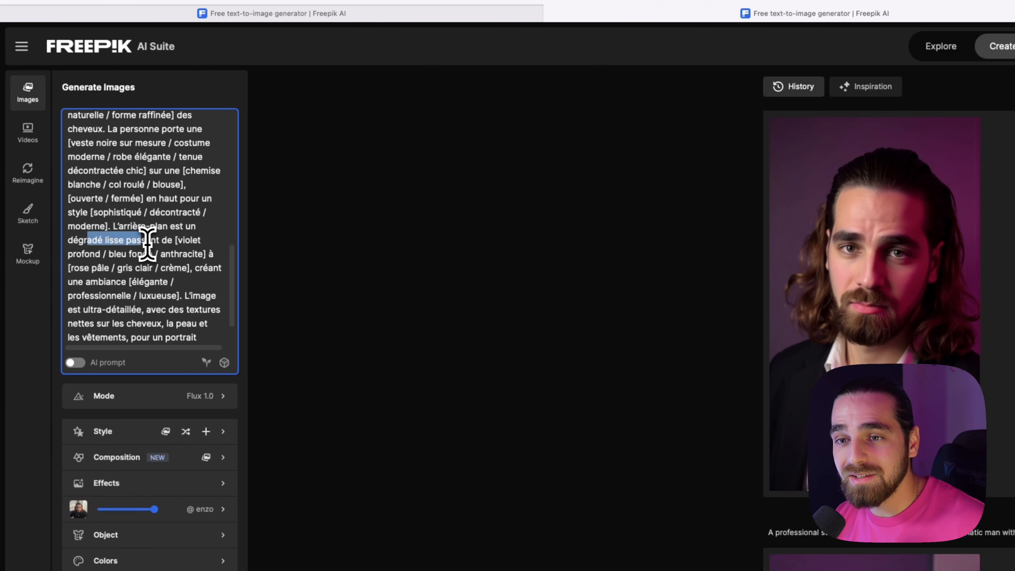
Step: Examine the French template's background colour pairs, such as violet profond to rose pâle, and its ambiance choices
{"action": "left_click", "coordinate": [147, 242]}
{"action": "left_click", "coordinate": [190, 240]}
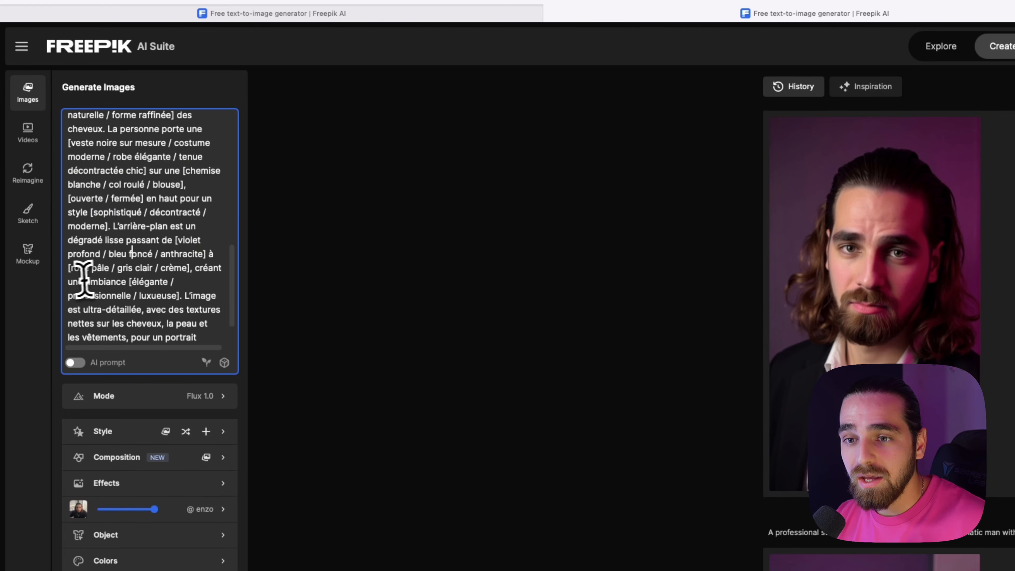
{"action": "left_click", "coordinate": [110, 282]}
{"action": "left_click", "coordinate": [154, 282]}
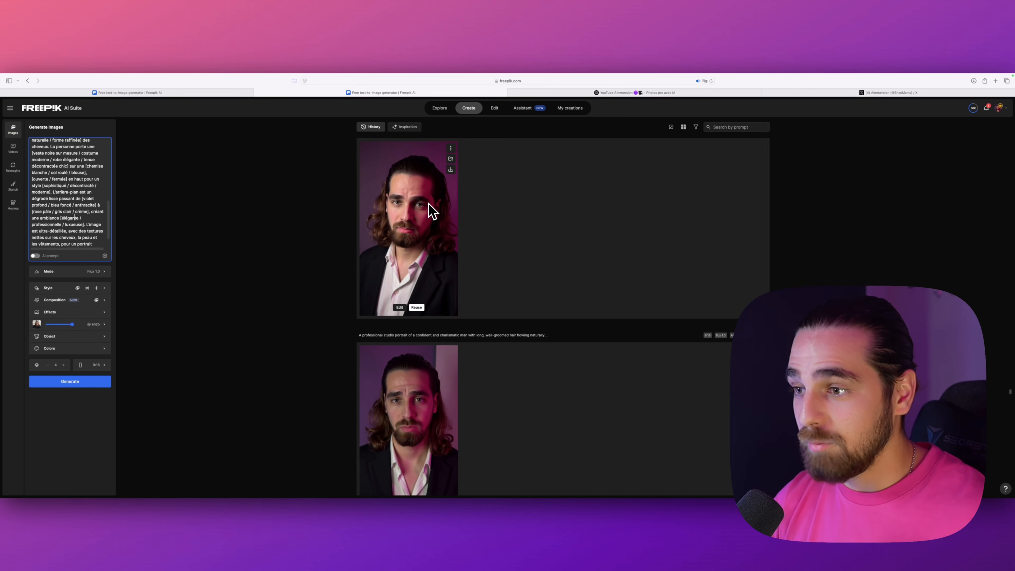
Step: Browse the generation history to review the studio portraits made from the English prompt
{"action": "scroll", "coordinate": [428, 203], "scroll_direction": "up", "scroll_amount": 7}
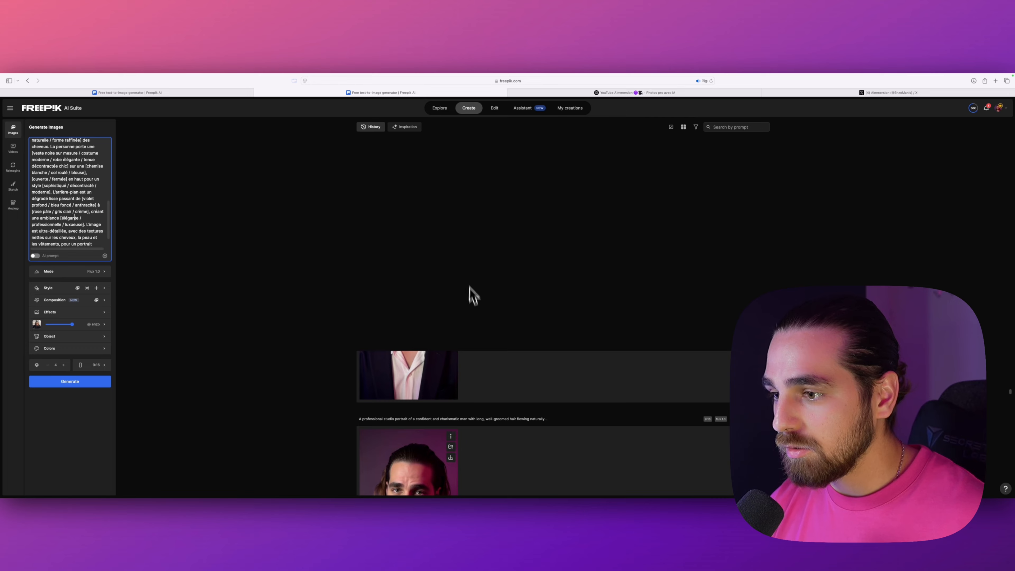
{"action": "scroll", "coordinate": [452, 282], "scroll_direction": "up", "scroll_amount": 4}
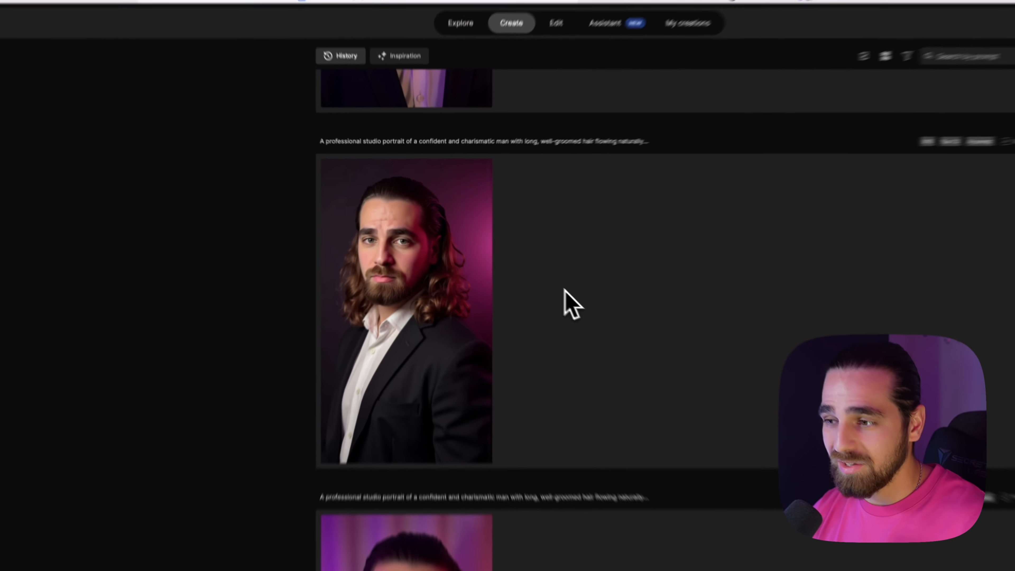
{"action": "scroll", "coordinate": [564, 289], "scroll_direction": "up", "scroll_amount": 6}
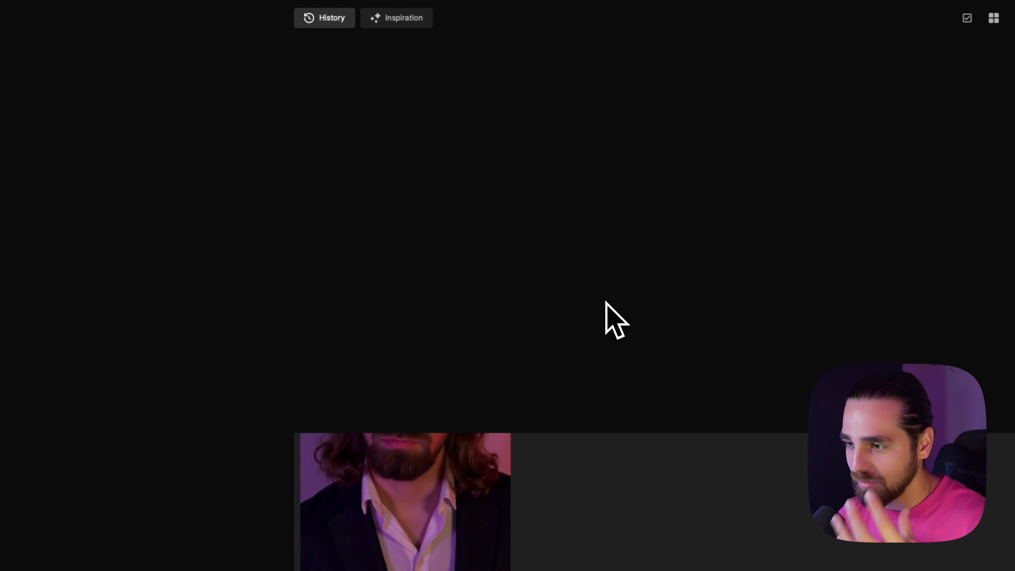
{"action": "scroll", "coordinate": [616, 320], "scroll_direction": "up", "scroll_amount": 1}
{"action": "scroll", "coordinate": [606, 302], "scroll_direction": "up", "scroll_amount": 5}
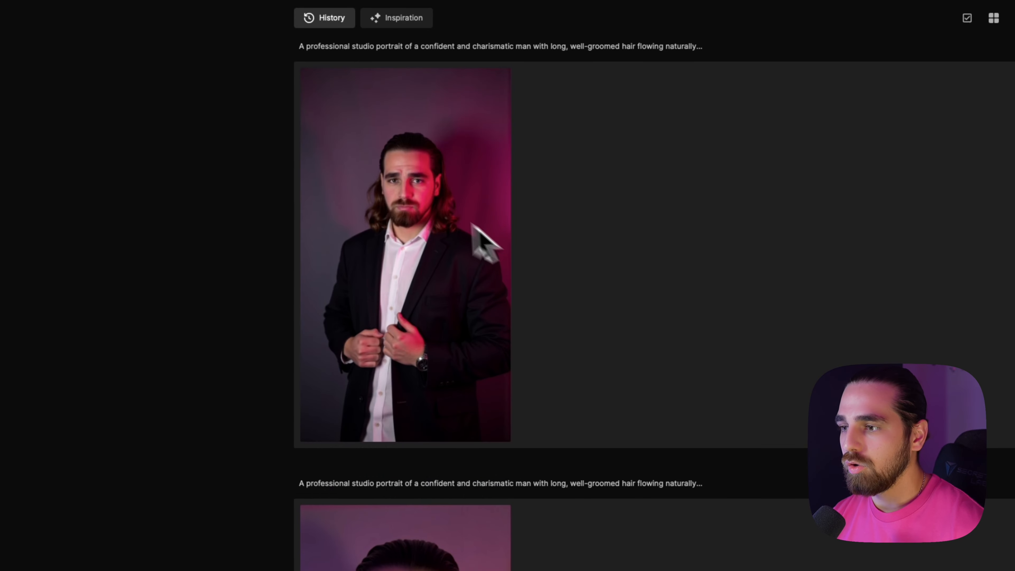
{"action": "mouse_move", "coordinate": [424, 198]}
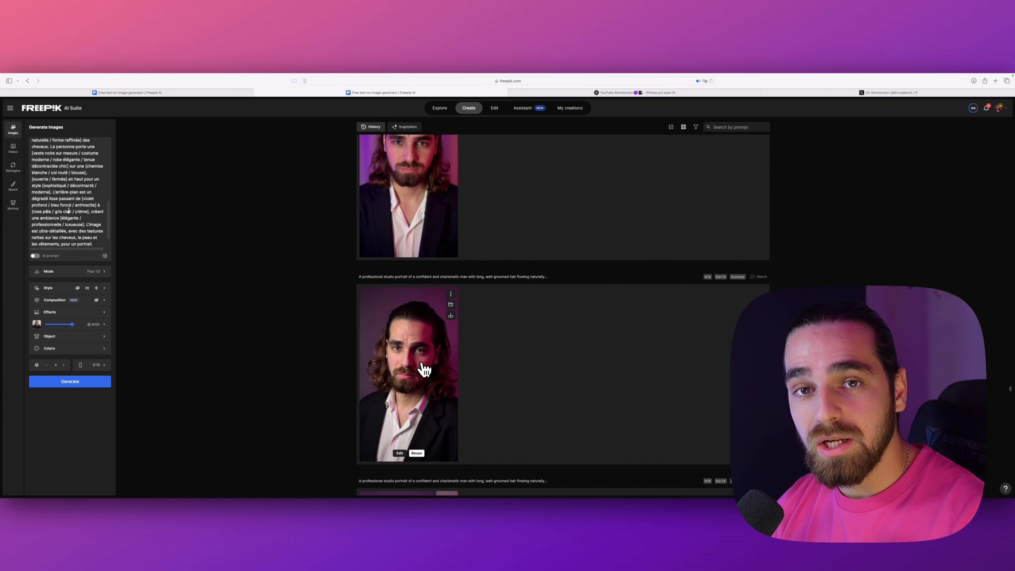
Step: Open the purple-lit close-up portrait with the open white shirt in the image editor and bring up its Upscale settings
{"action": "left_click", "coordinate": [425, 370]}
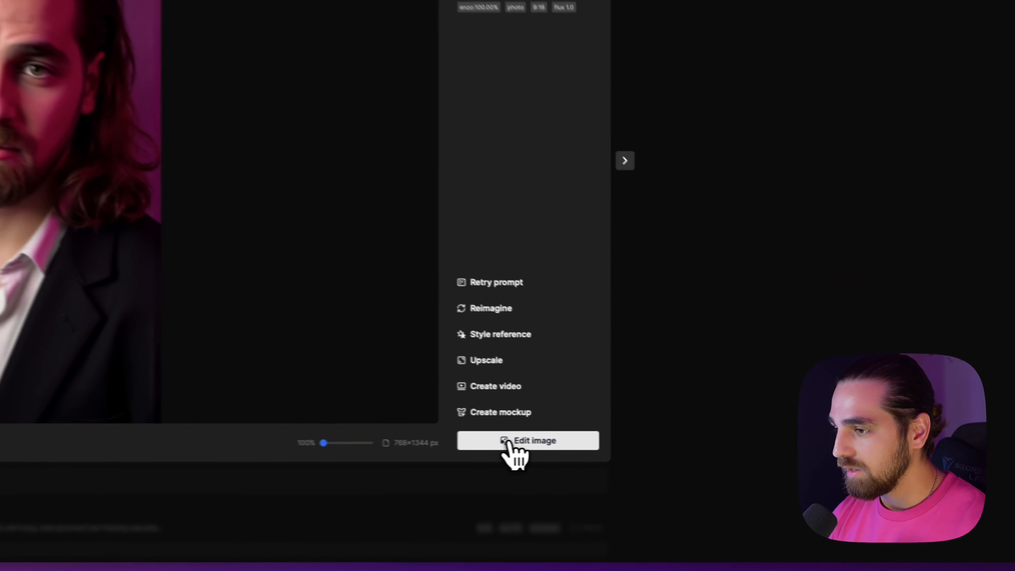
{"action": "left_click", "coordinate": [718, 437]}
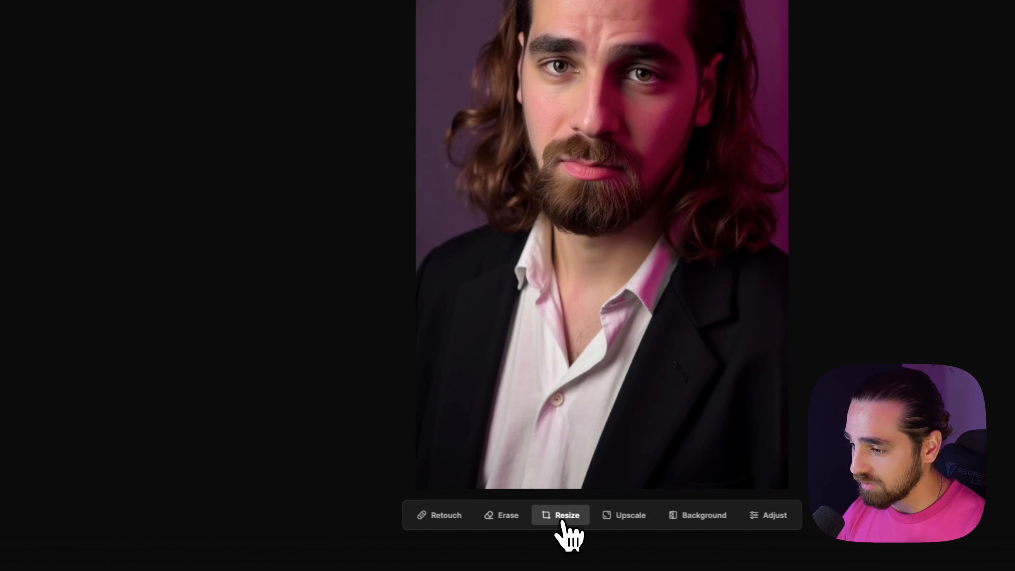
{"action": "left_click", "coordinate": [626, 520]}
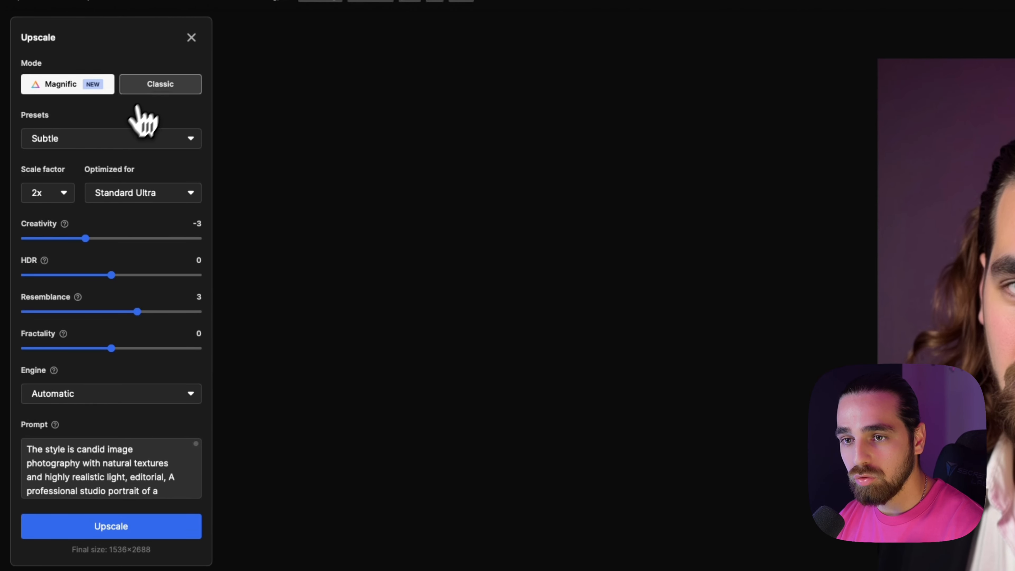
Step: Upscale the portrait in Classic mode at 2k resolution with the Standard image style and Imagination set to None
{"action": "left_click", "coordinate": [150, 90]}
{"action": "left_click", "coordinate": [62, 83]}
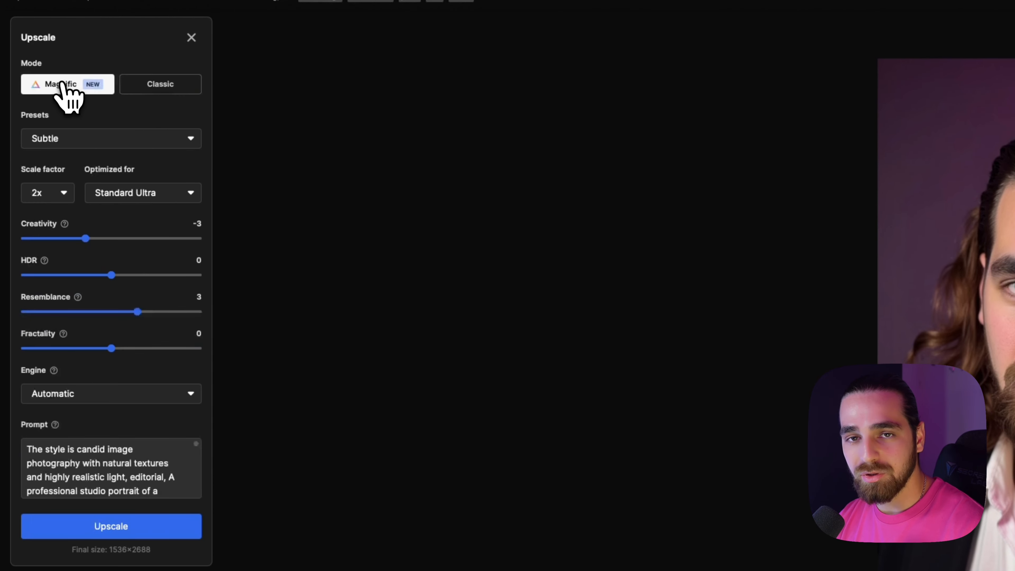
{"action": "left_click", "coordinate": [167, 85]}
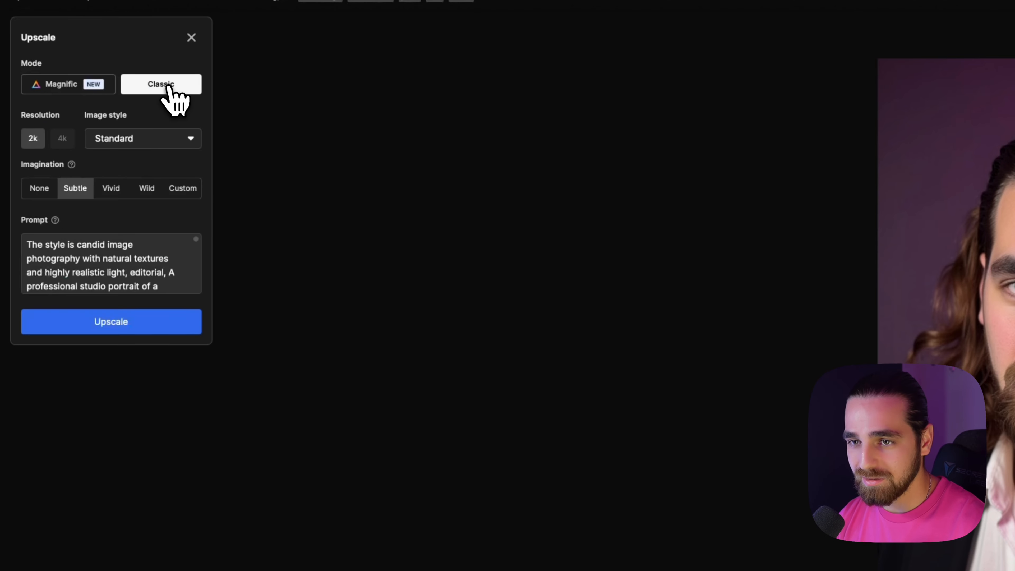
{"action": "left_click", "coordinate": [134, 144]}
{"action": "left_click", "coordinate": [43, 188]}
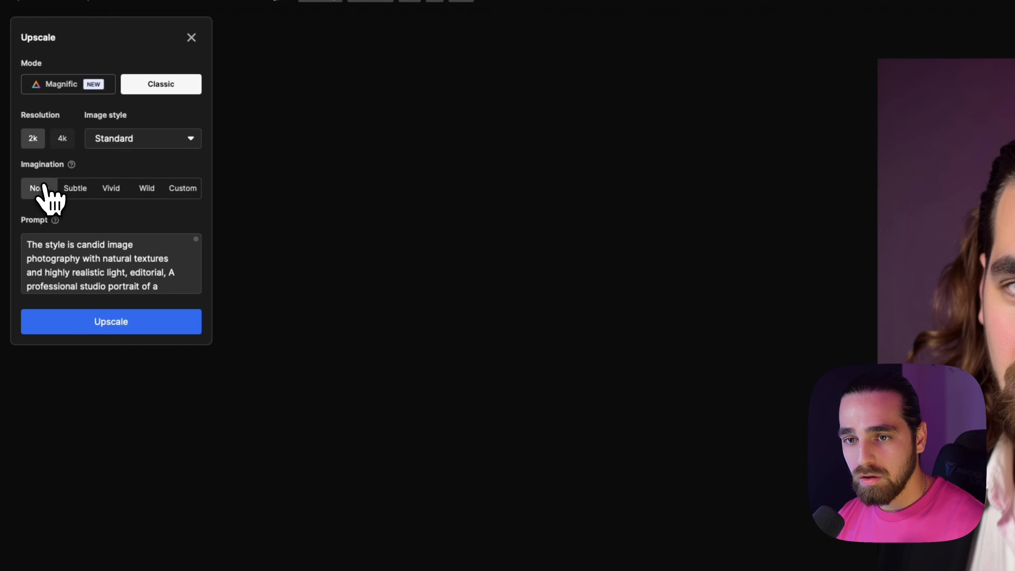
{"action": "left_click", "coordinate": [57, 324]}
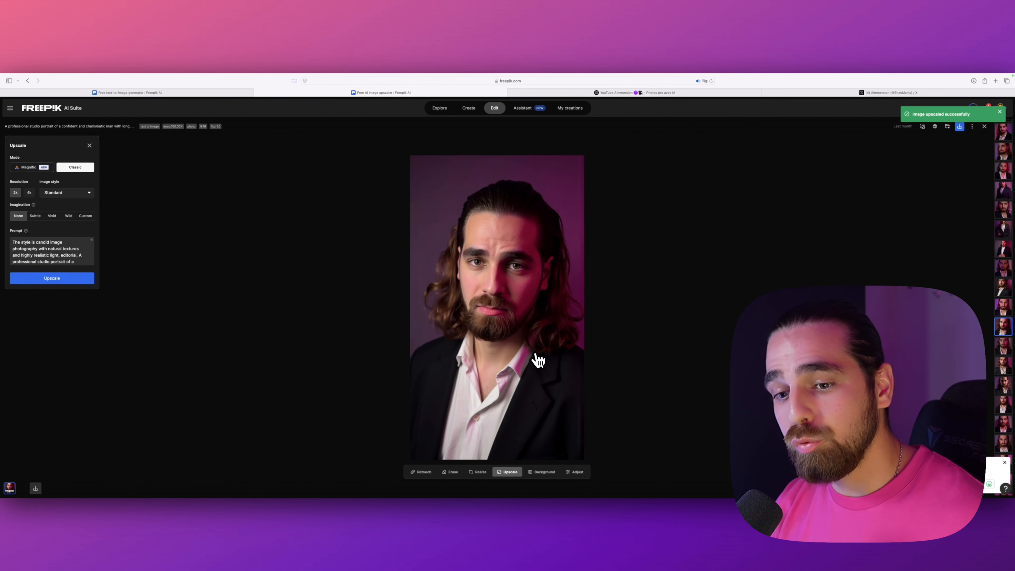
Step: Compare the upscaled portrait with the original version, checking the facial detail
{"action": "left_click", "coordinate": [24, 489]}
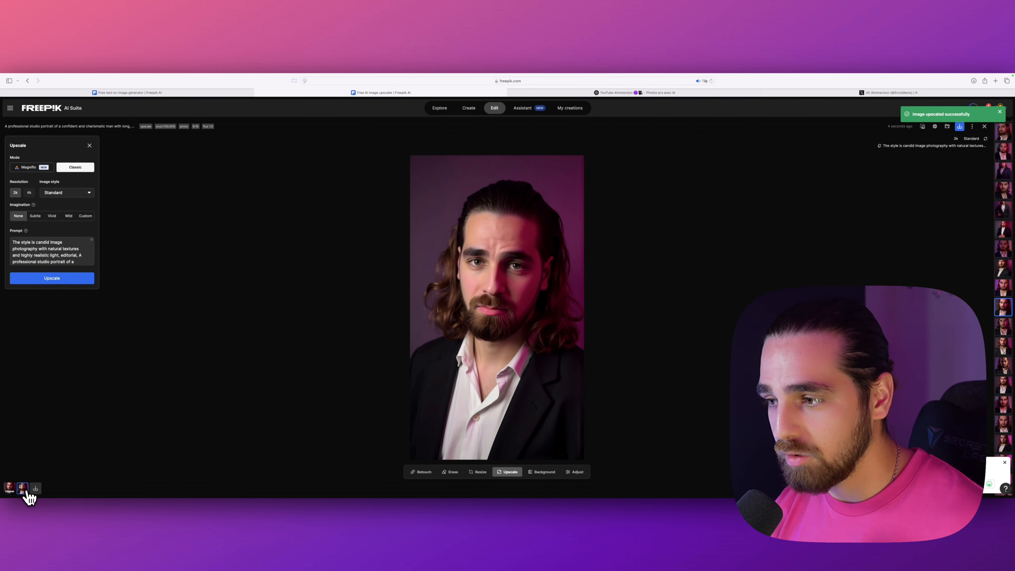
{"action": "left_click_drag", "start_coordinate": [476, 276], "coordinate": [485, 277]}
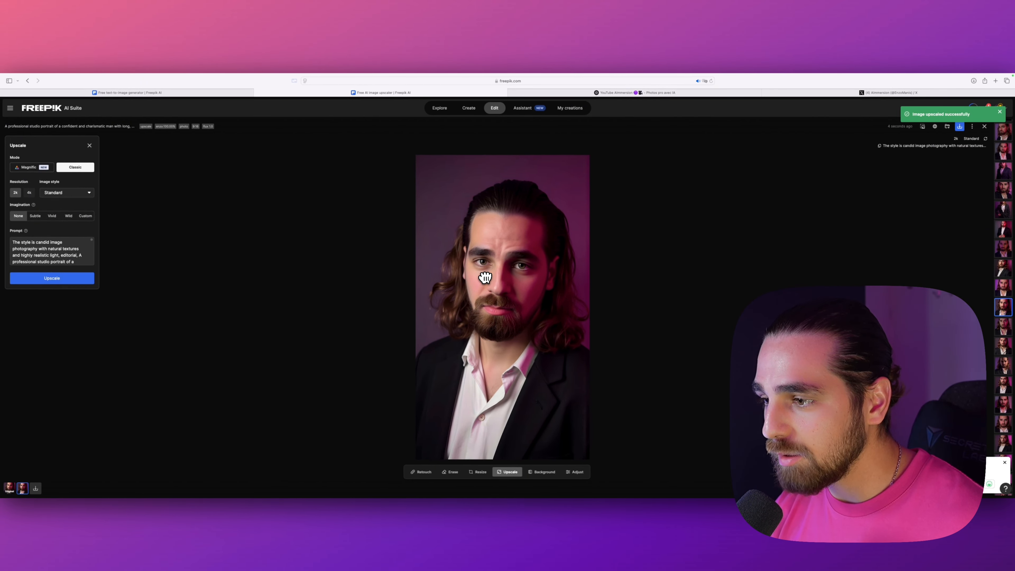
{"action": "left_click", "coordinate": [10, 488]}
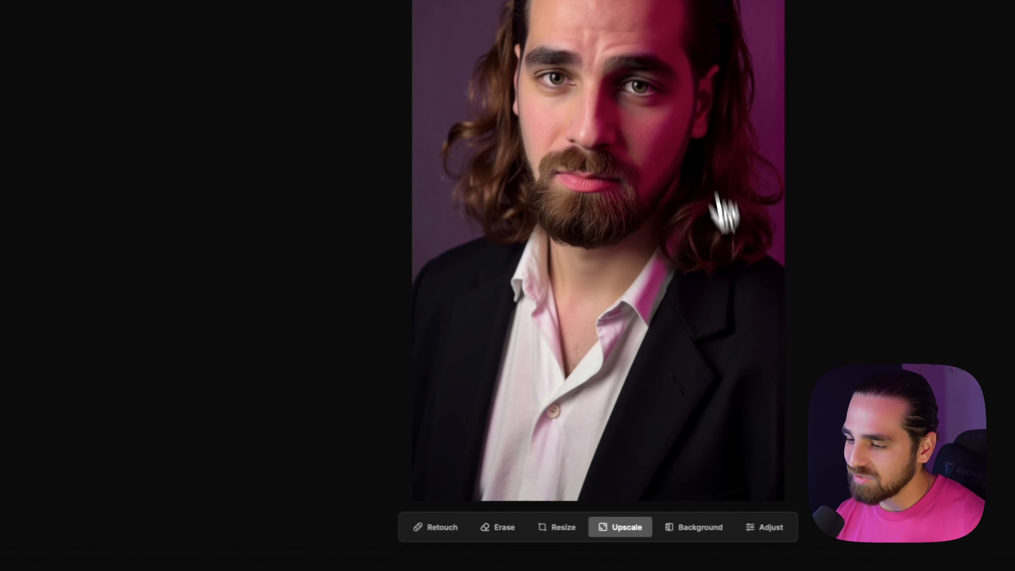
Step: Replace the original portrait's background using a prompt beginning "pink neon cyb" and select the new version for viewing
{"action": "left_click", "coordinate": [702, 528]}
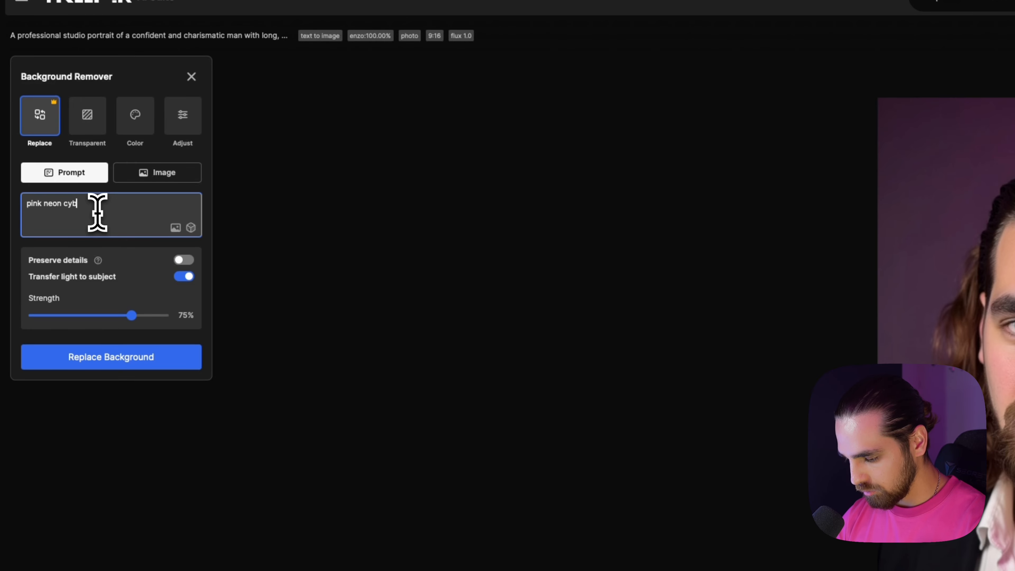
{"action": "left_click", "coordinate": [84, 358]}
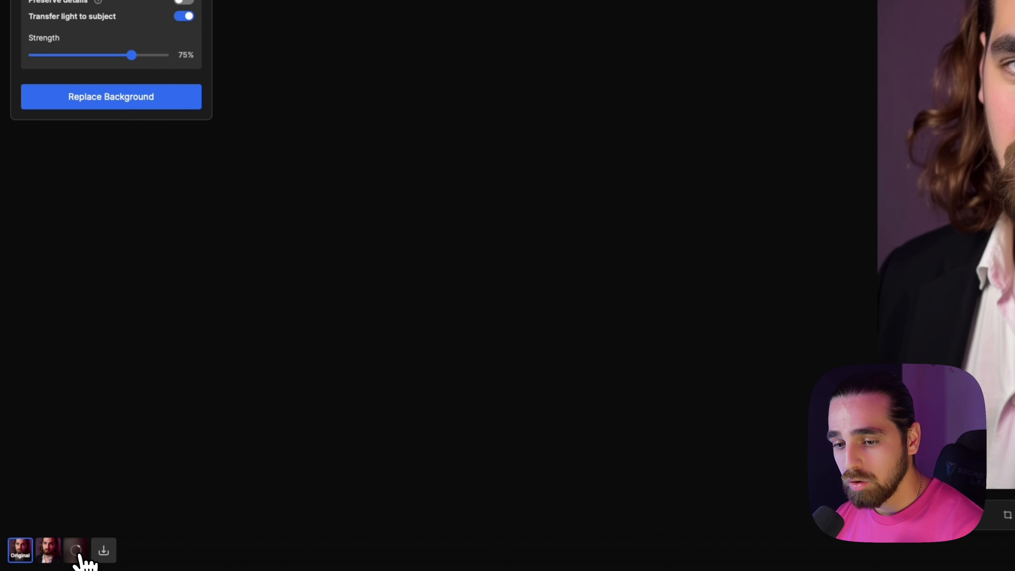
{"action": "left_click", "coordinate": [80, 554]}
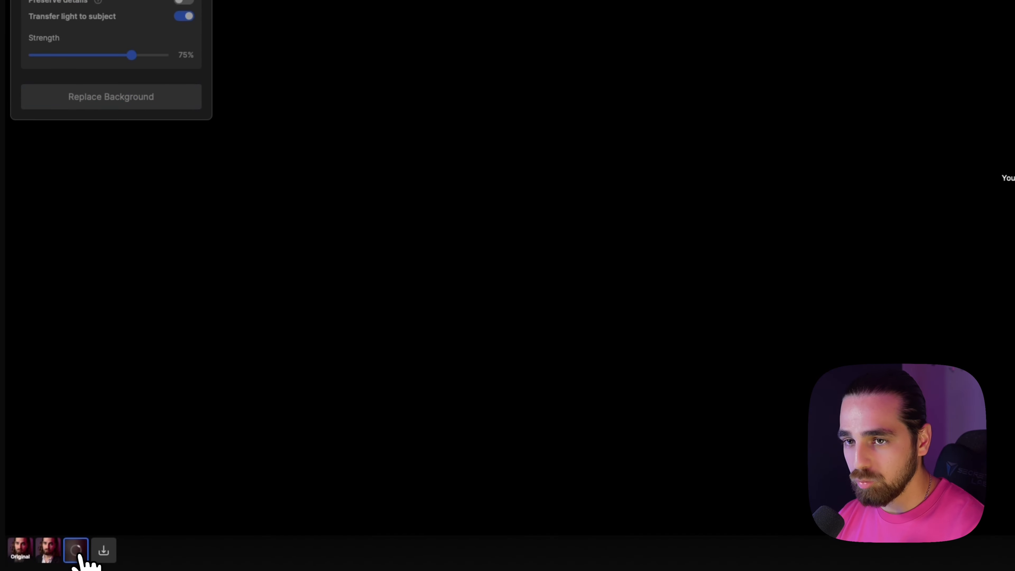